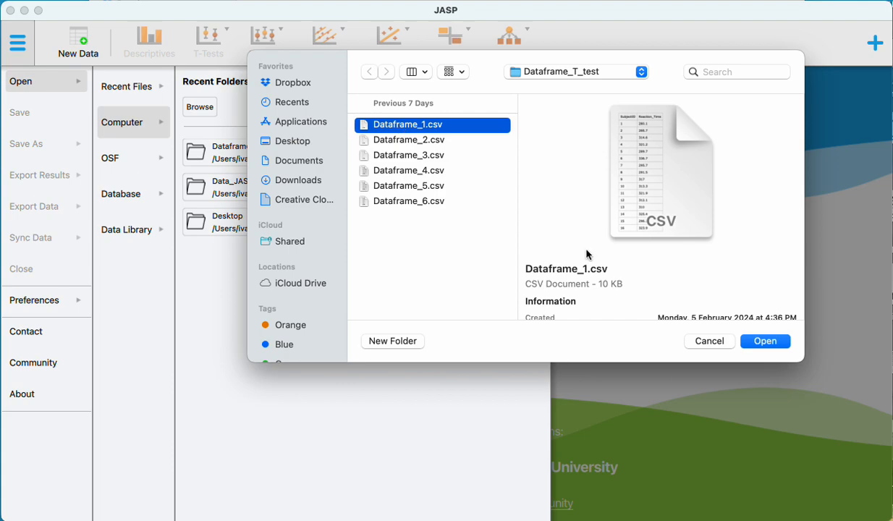
- Open Dataframe_1.csv and set up a classical One Sample T-Test with Reaction_Time as the variable
{"action": "left_click", "coordinate": [761, 342]}
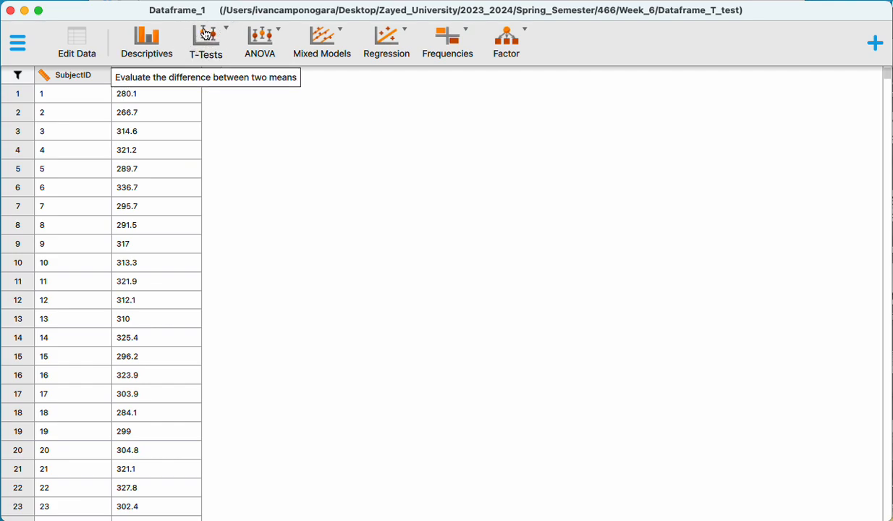
{"action": "left_click", "coordinate": [220, 44]}
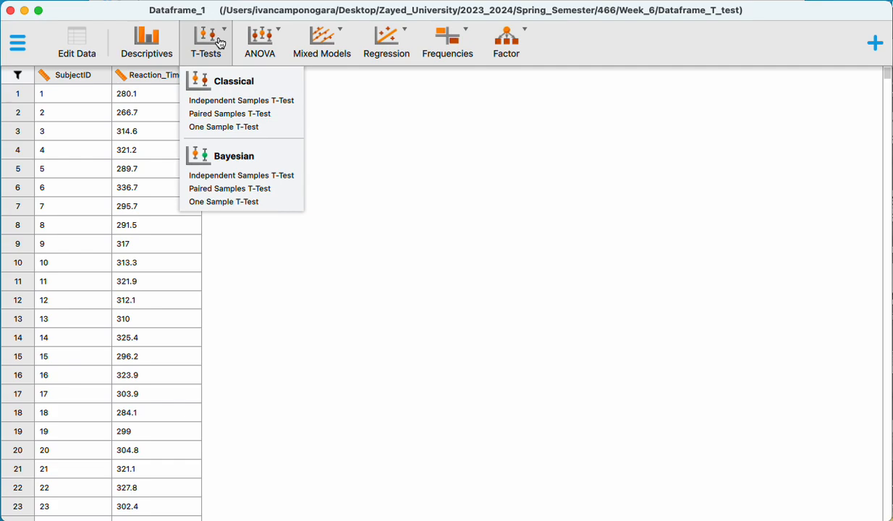
{"action": "left_click", "coordinate": [249, 130]}
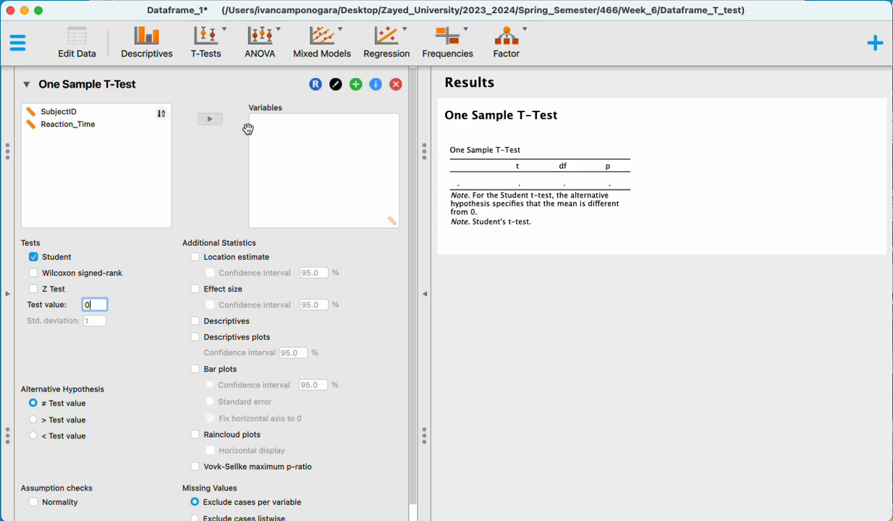
{"action": "left_click", "coordinate": [94, 128]}
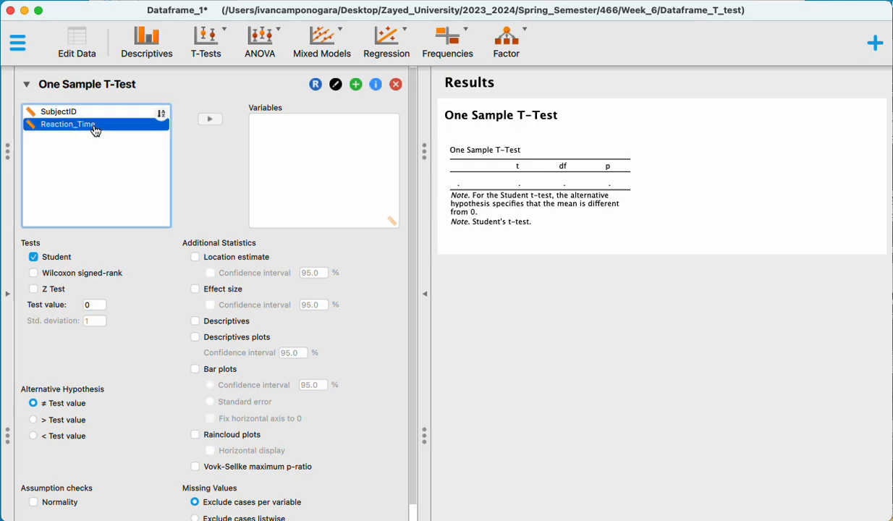
{"action": "left_click", "coordinate": [209, 118]}
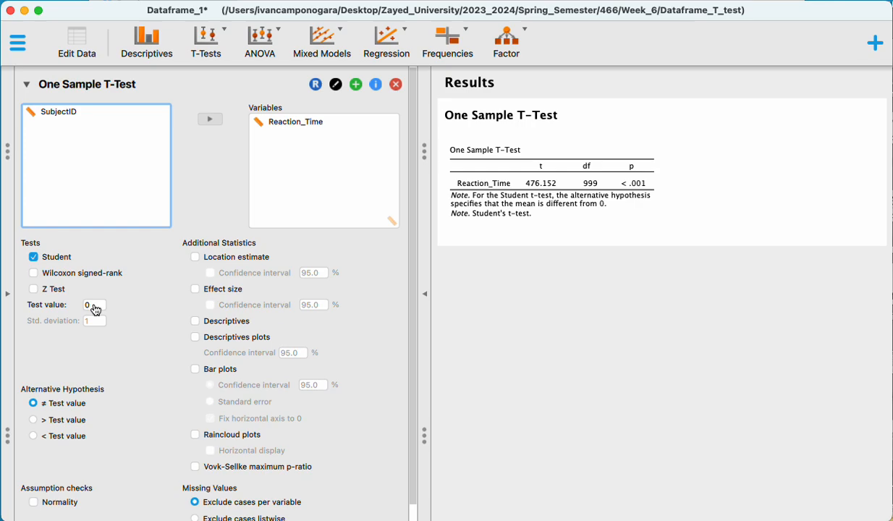
- Set the t-test's test value to 500 and add the effect size to the results
{"action": "scroll", "coordinate": [120, 306], "scroll_direction": "down", "scroll_amount": 2}
{"action": "scroll", "coordinate": [121, 307], "scroll_direction": "up", "scroll_amount": 2}
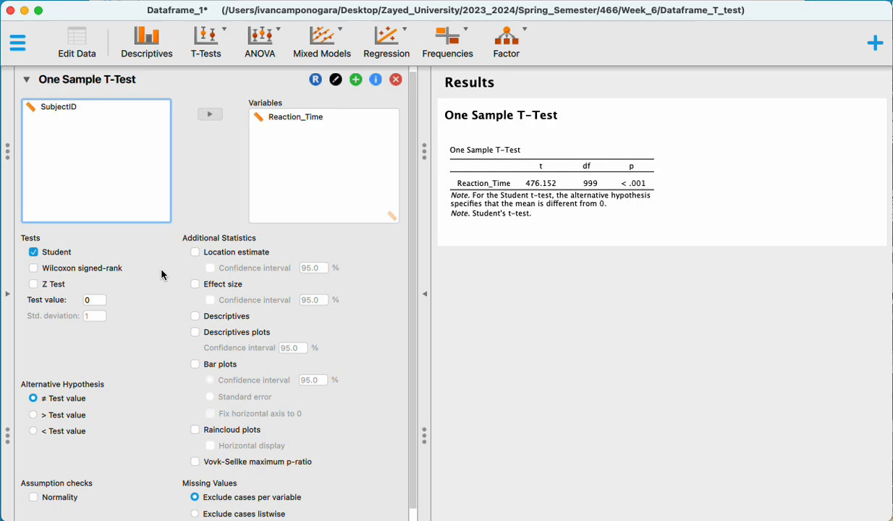
{"action": "left_click", "coordinate": [95, 299]}
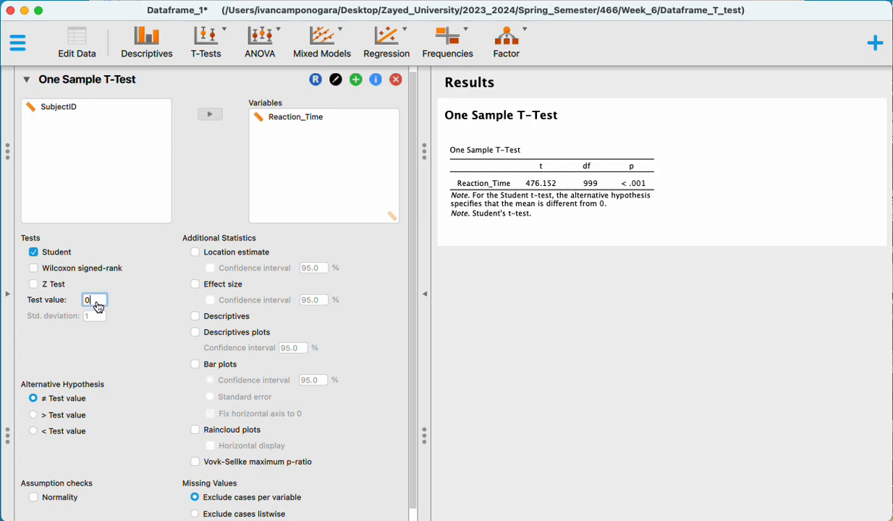
{"action": "key", "text": "BackSpace"}
{"action": "type", "text": "500"}
{"action": "key", "text": "Return"}
{"action": "left_click", "coordinate": [64, 321]}
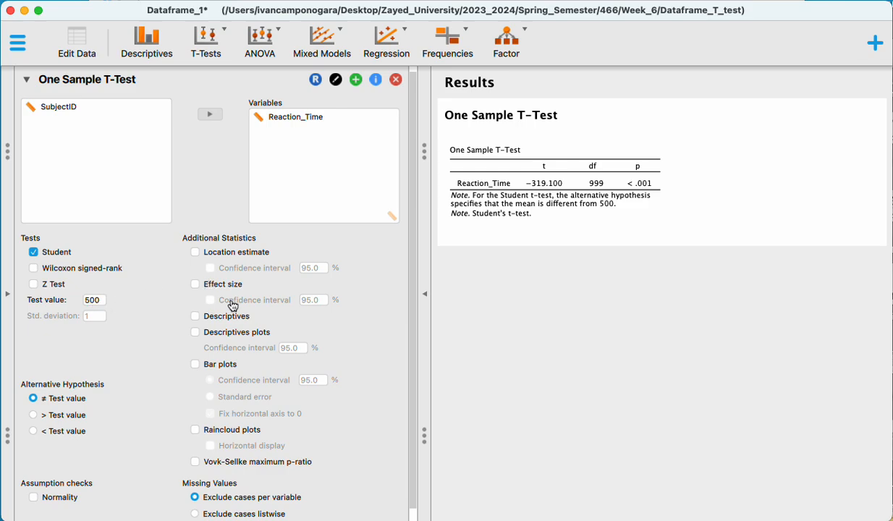
{"action": "scroll", "coordinate": [233, 305], "scroll_direction": "down", "scroll_amount": 1}
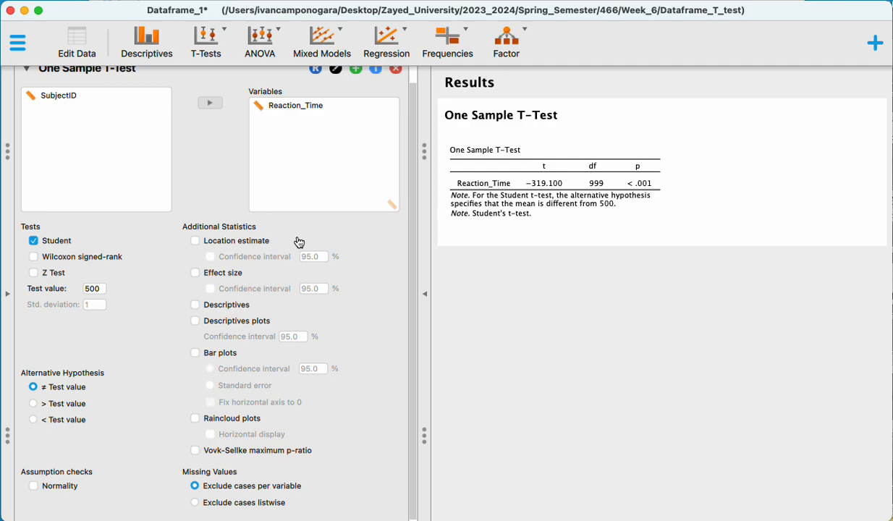
{"action": "left_click", "coordinate": [195, 273]}
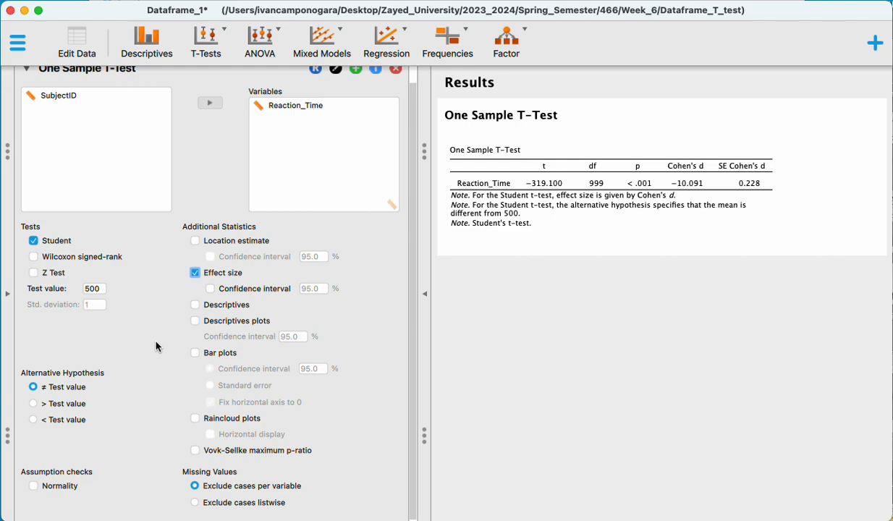
- Try out the descriptives and bar plots options of the t-test, switching both off again
{"action": "left_click", "coordinate": [195, 305]}
{"action": "left_click", "coordinate": [195, 304]}
{"action": "scroll", "coordinate": [136, 409], "scroll_direction": "up", "scroll_amount": 1}
{"action": "scroll", "coordinate": [136, 409], "scroll_direction": "down", "scroll_amount": 1}
{"action": "left_click", "coordinate": [195, 352]}
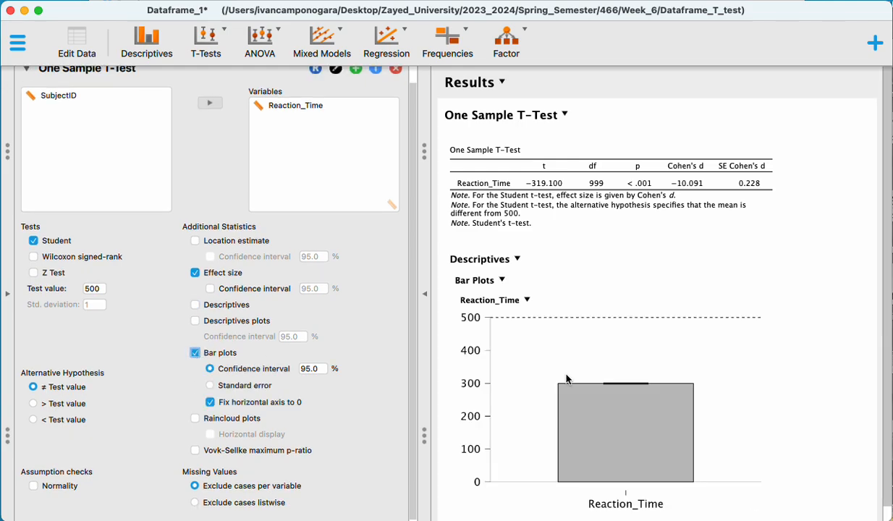
{"action": "scroll", "coordinate": [546, 359], "scroll_direction": "down", "scroll_amount": 1}
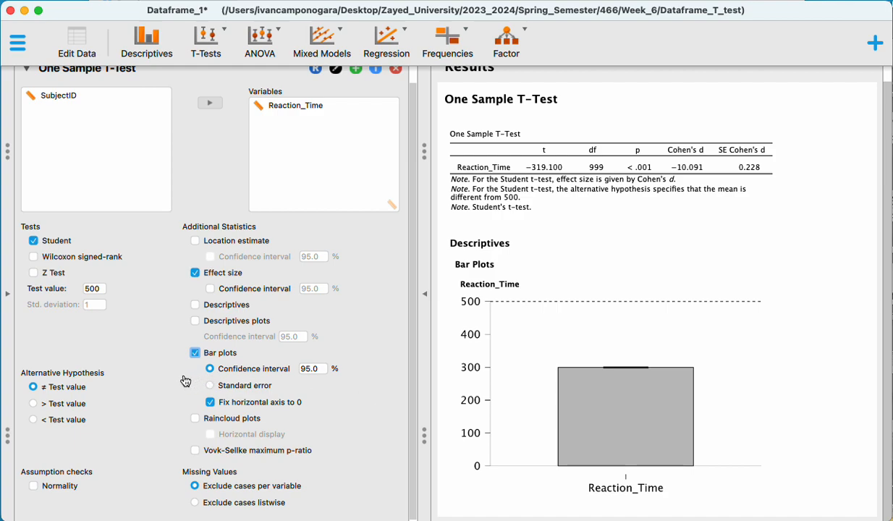
{"action": "left_click", "coordinate": [195, 352]}
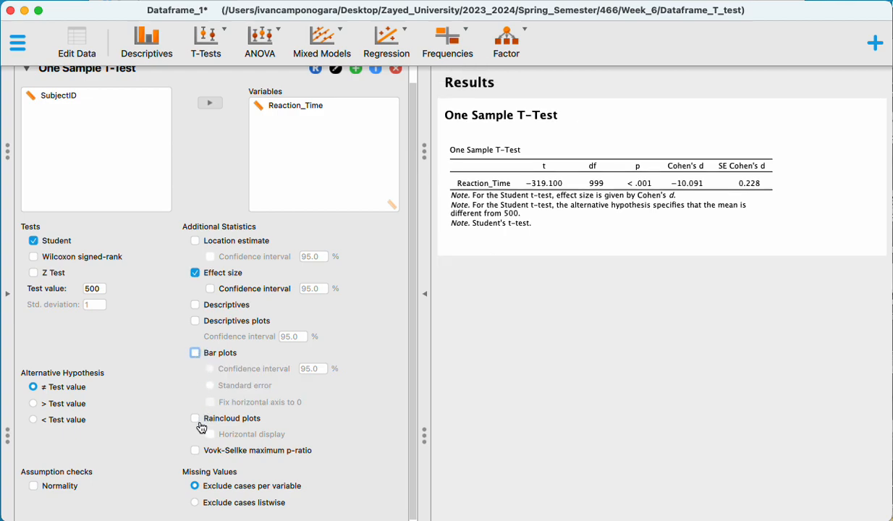
- Add raincloud plots to the t-test and set the alternative hypothesis to < Test value
{"action": "left_click", "coordinate": [194, 418]}
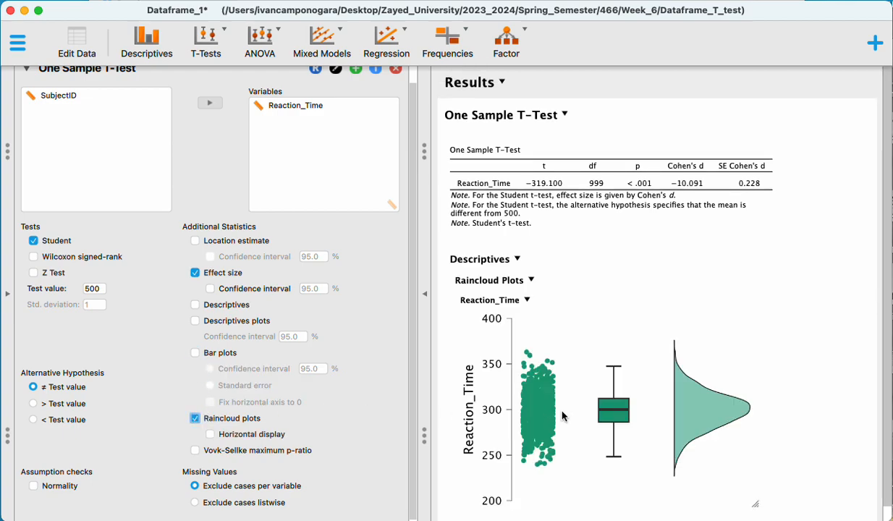
{"action": "scroll", "coordinate": [566, 417], "scroll_direction": "down", "scroll_amount": 1}
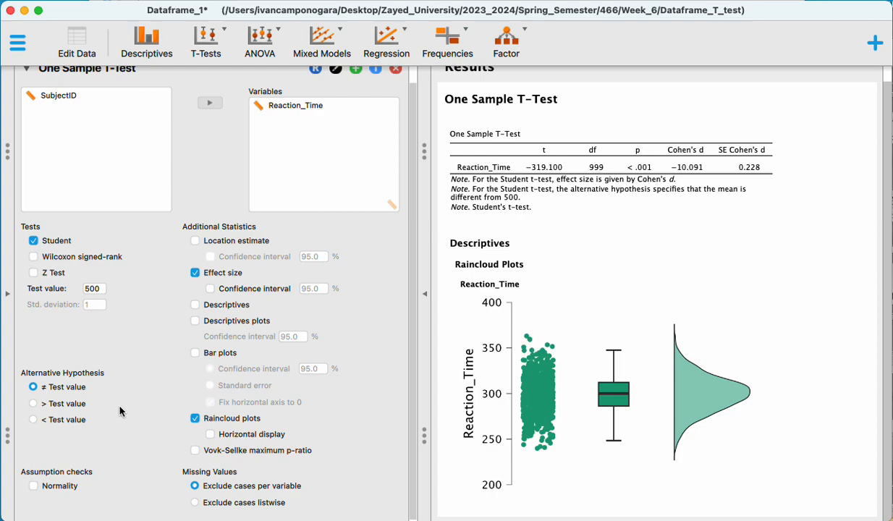
{"action": "left_click", "coordinate": [34, 404]}
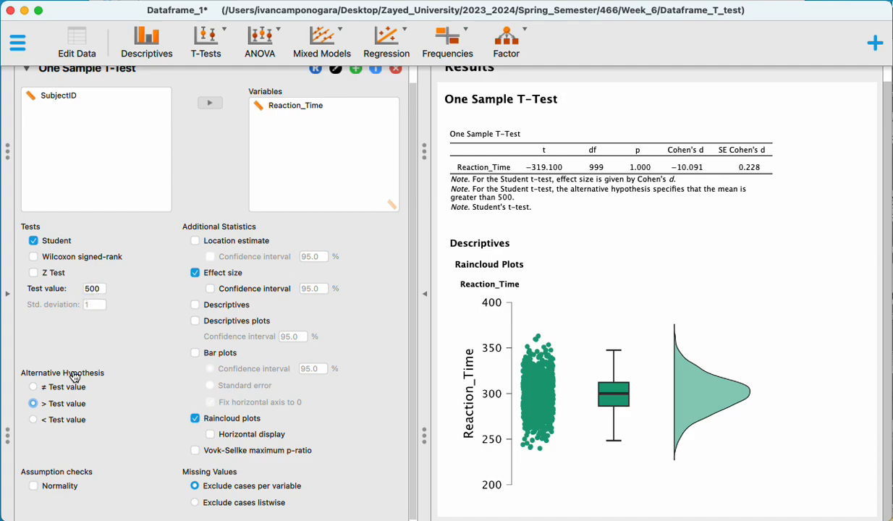
{"action": "left_click", "coordinate": [33, 421]}
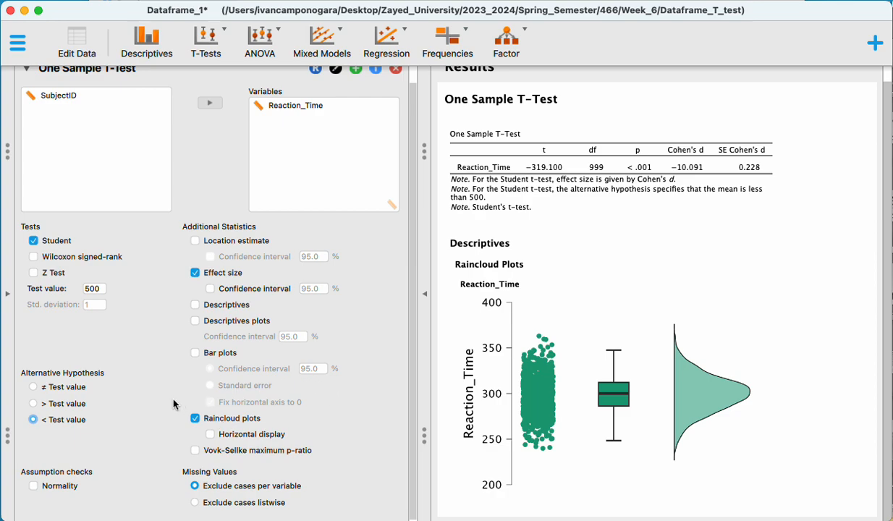
- Add the normality assumption check to the t-test and review the Shapiro-Wilk table
{"action": "left_click", "coordinate": [34, 487]}
{"action": "scroll", "coordinate": [578, 478], "scroll_direction": "down", "scroll_amount": 3}
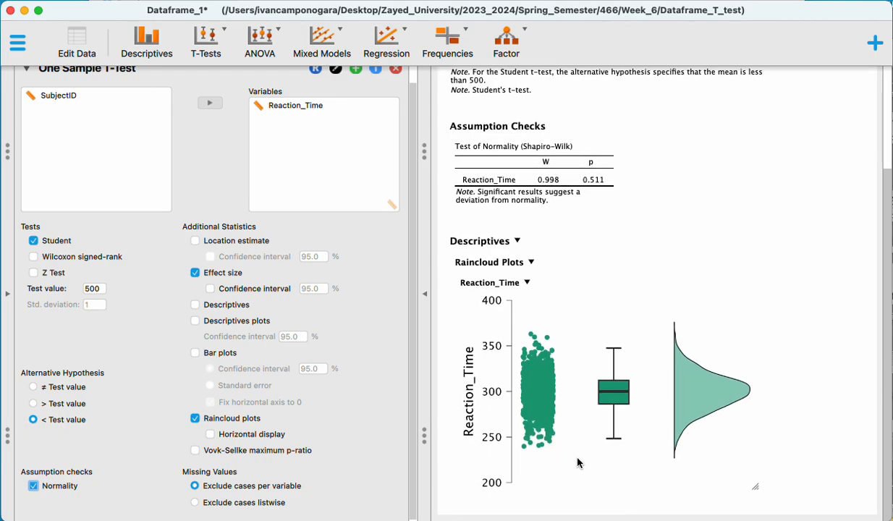
{"action": "scroll", "coordinate": [579, 463], "scroll_direction": "down", "scroll_amount": 2}
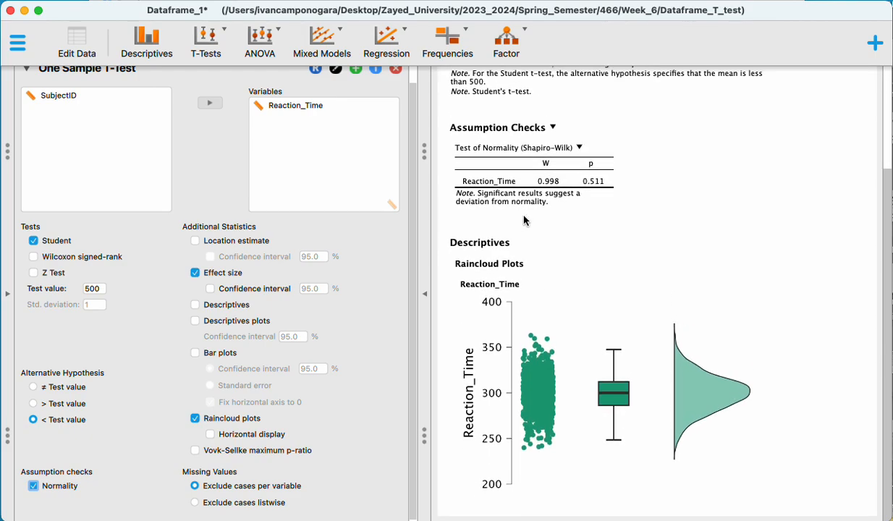
{"action": "scroll", "coordinate": [523, 224], "scroll_direction": "up", "scroll_amount": 2}
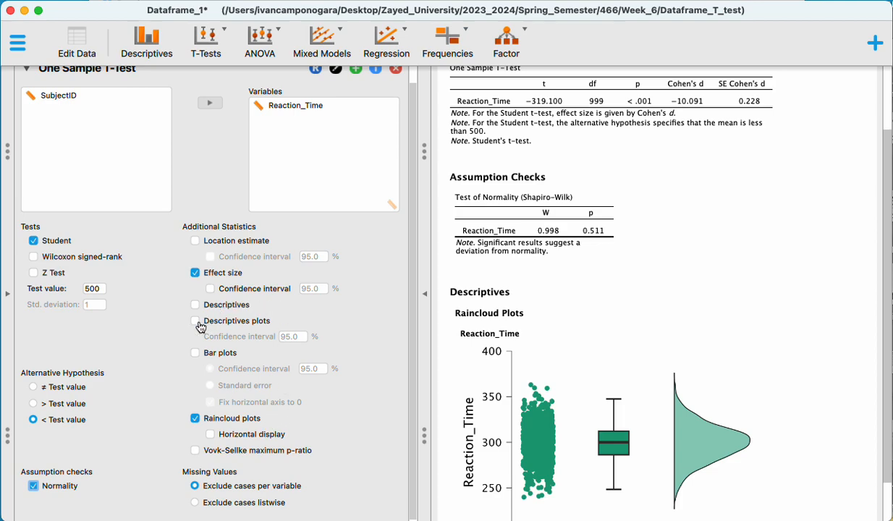
{"action": "left_click", "coordinate": [199, 324]}
{"action": "left_click", "coordinate": [199, 324]}
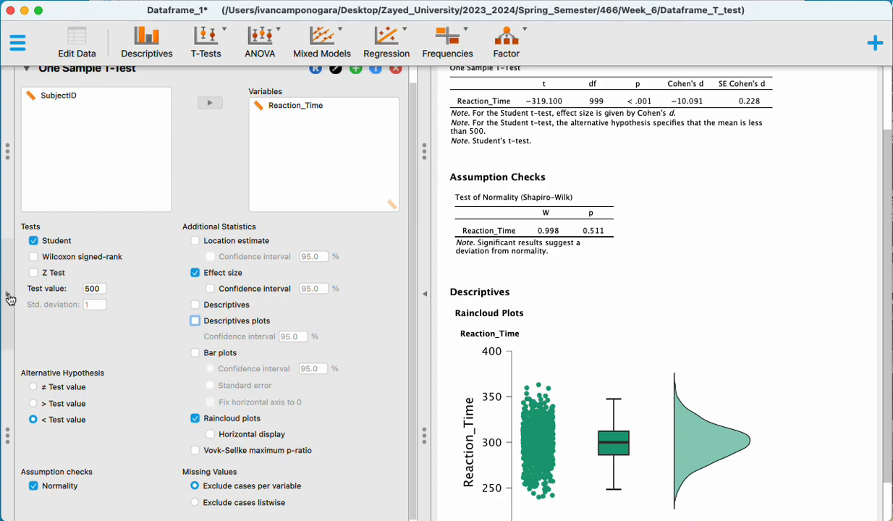
- Collapse the One Sample T-Test settings and add a Descriptive Statistics analysis
{"action": "scroll", "coordinate": [96, 282], "scroll_direction": "up", "scroll_amount": 2}
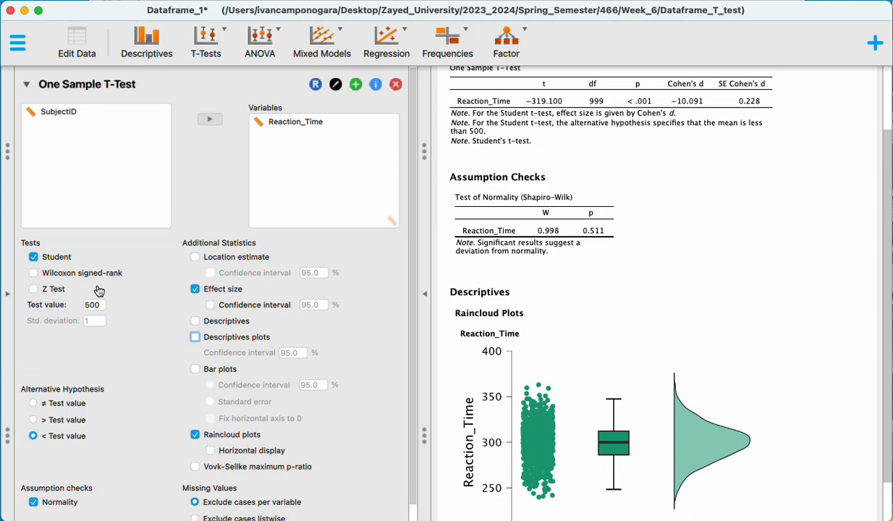
{"action": "left_click", "coordinate": [26, 87]}
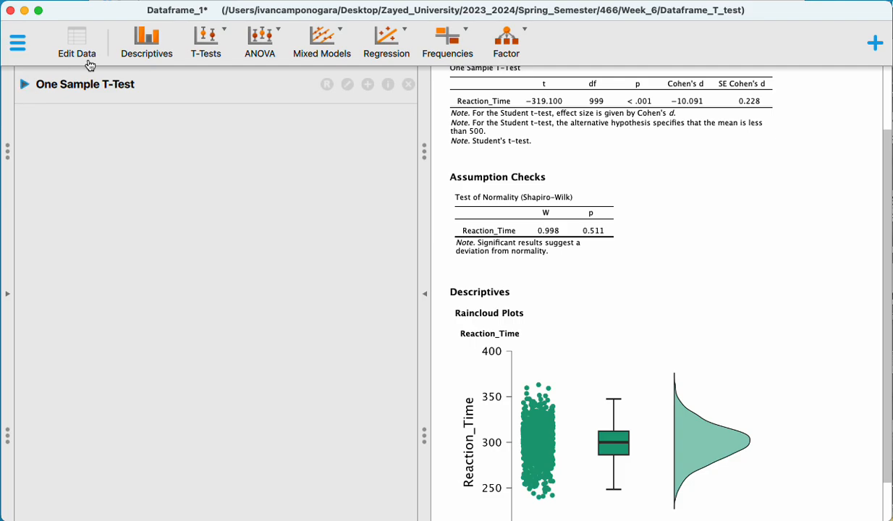
{"action": "left_click", "coordinate": [145, 40]}
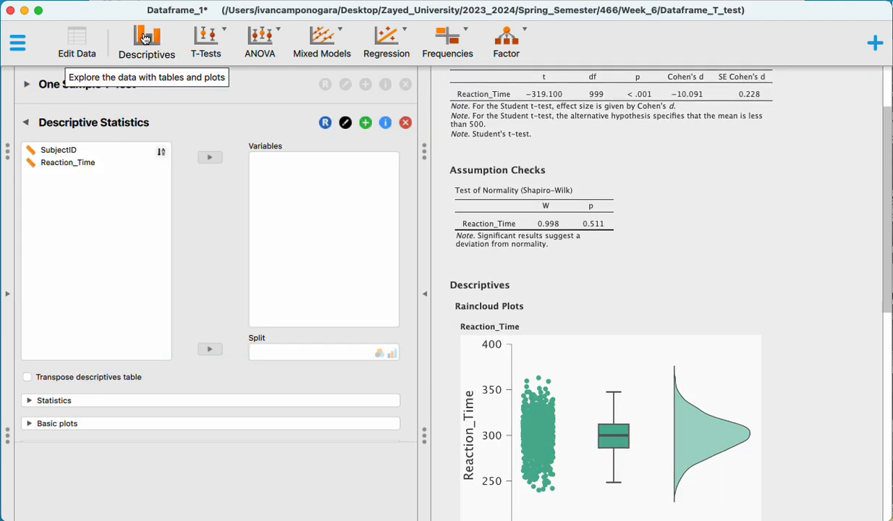
- Enable Q-Q plots among the basic plots of the Descriptive Statistics analysis
{"action": "left_click", "coordinate": [30, 447]}
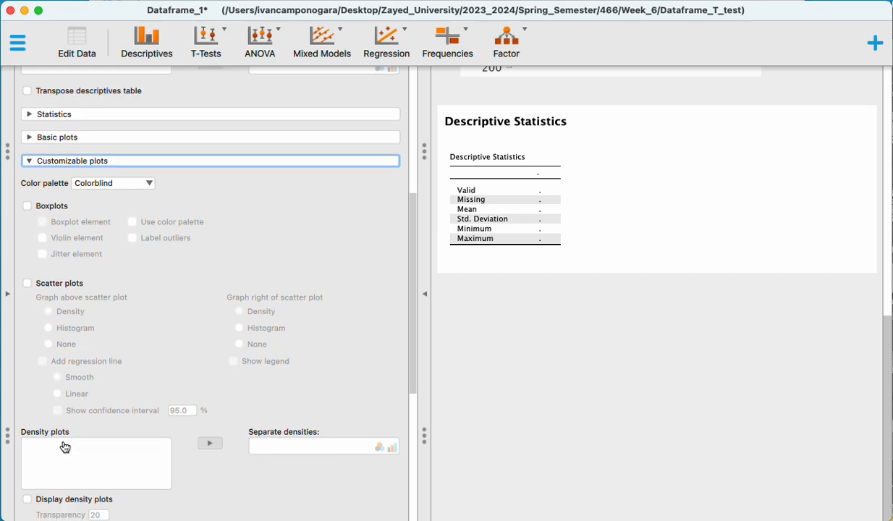
{"action": "scroll", "coordinate": [65, 447], "scroll_direction": "down", "scroll_amount": 5}
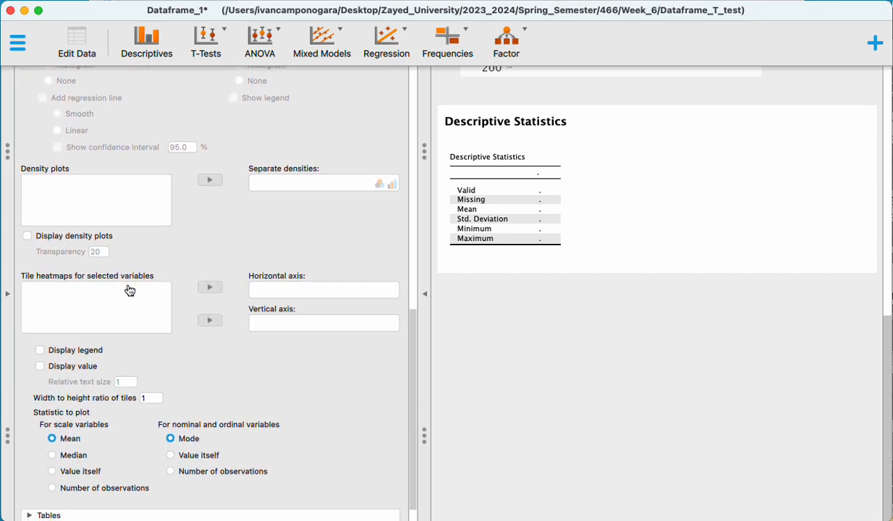
{"action": "scroll", "coordinate": [175, 306], "scroll_direction": "up", "scroll_amount": 15}
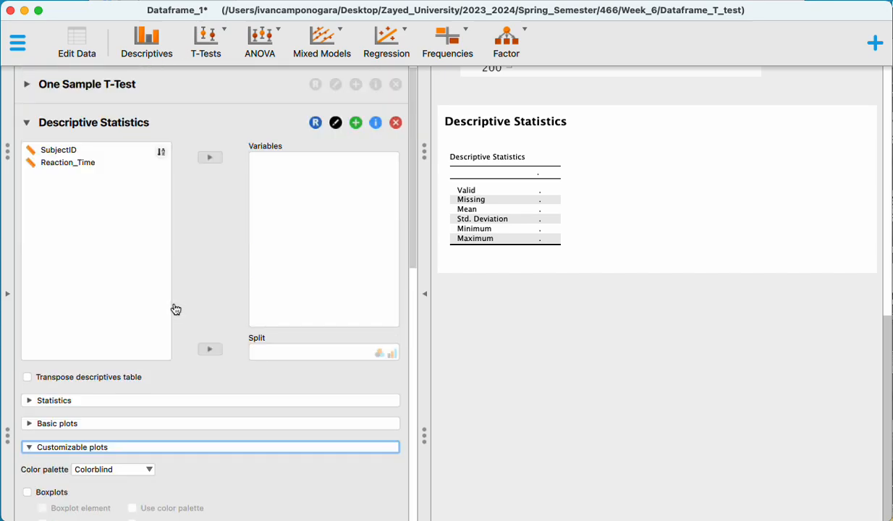
{"action": "left_click", "coordinate": [29, 424]}
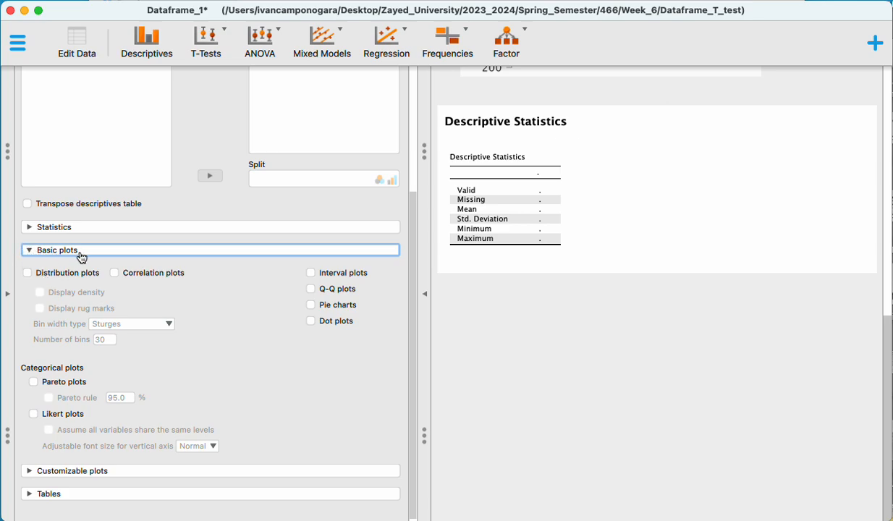
{"action": "scroll", "coordinate": [81, 257], "scroll_direction": "up", "scroll_amount": 3}
{"action": "scroll", "coordinate": [203, 243], "scroll_direction": "up", "scroll_amount": 4}
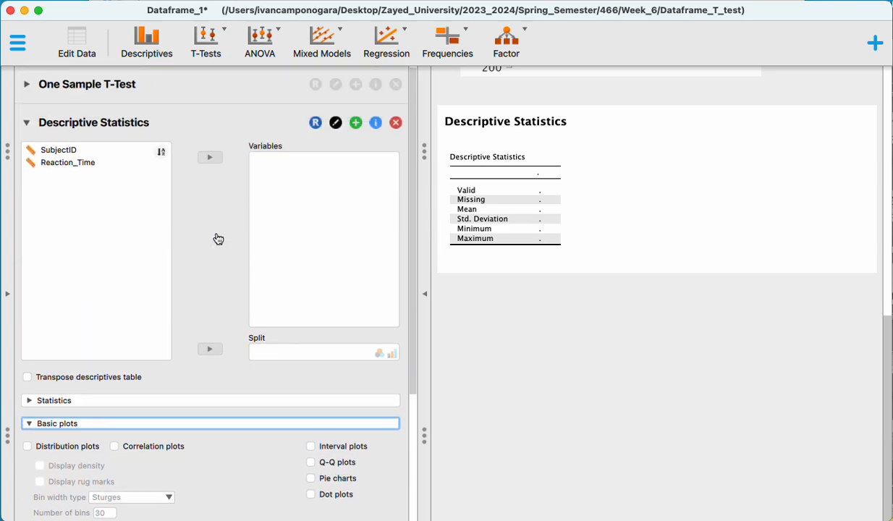
{"action": "scroll", "coordinate": [217, 279], "scroll_direction": "down", "scroll_amount": 6}
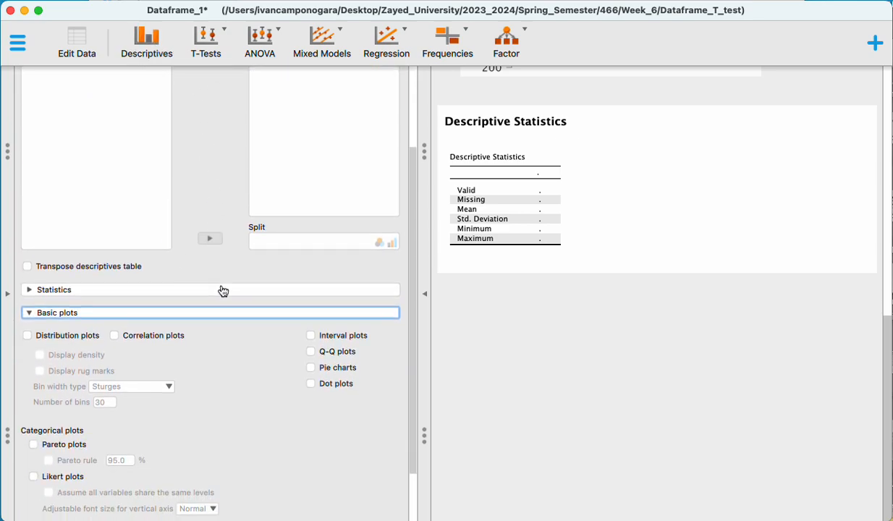
{"action": "left_click", "coordinate": [312, 326]}
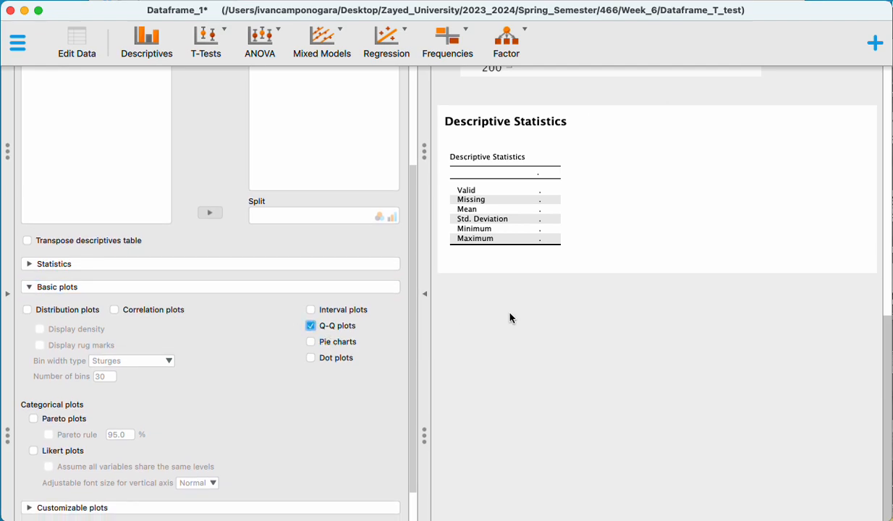
- Assign Reaction_Time as the Descriptive Statistics variable and view its Q-Q plot
{"action": "scroll", "coordinate": [175, 285], "scroll_direction": "up", "scroll_amount": 6}
{"action": "left_click", "coordinate": [82, 163]}
{"action": "left_click", "coordinate": [209, 159]}
{"action": "scroll", "coordinate": [215, 418], "scroll_direction": "down", "scroll_amount": 8}
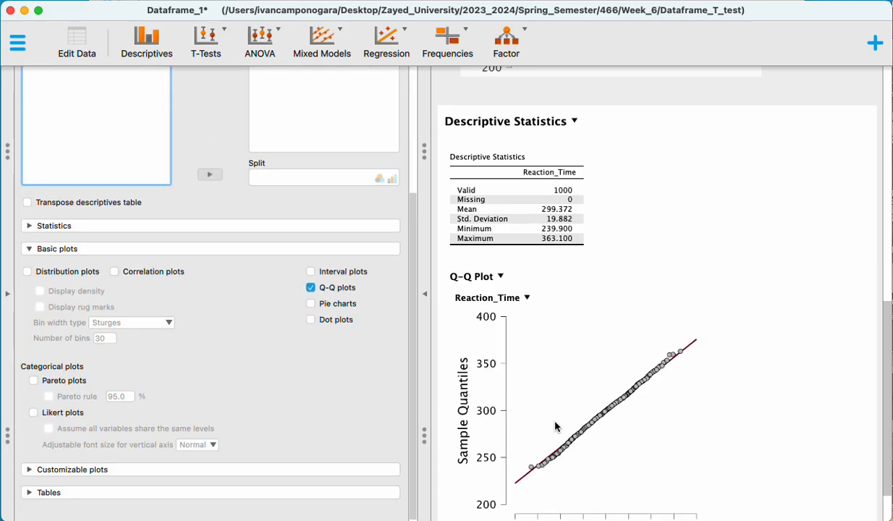
{"action": "scroll", "coordinate": [551, 431], "scroll_direction": "down", "scroll_amount": 2}
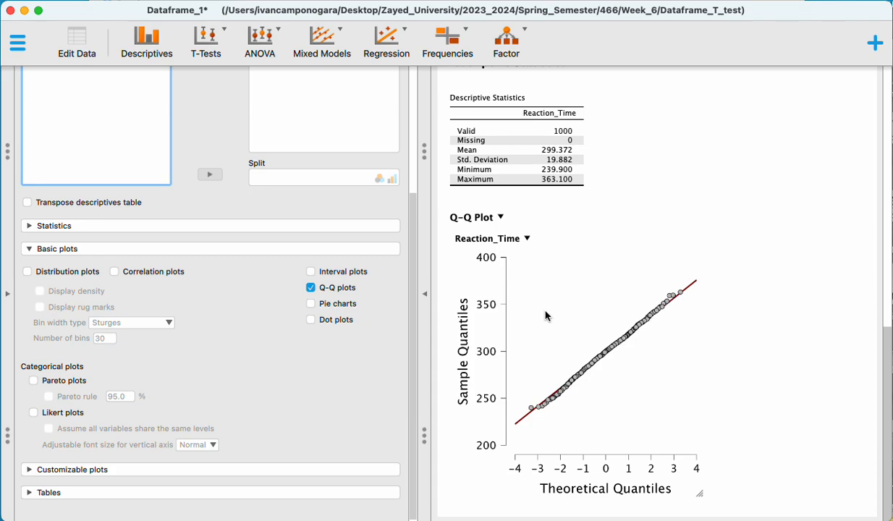
- Reopen the One Sample T-Test settings and review its normality table and raincloud plot
{"action": "scroll", "coordinate": [315, 335], "scroll_direction": "up", "scroll_amount": 5}
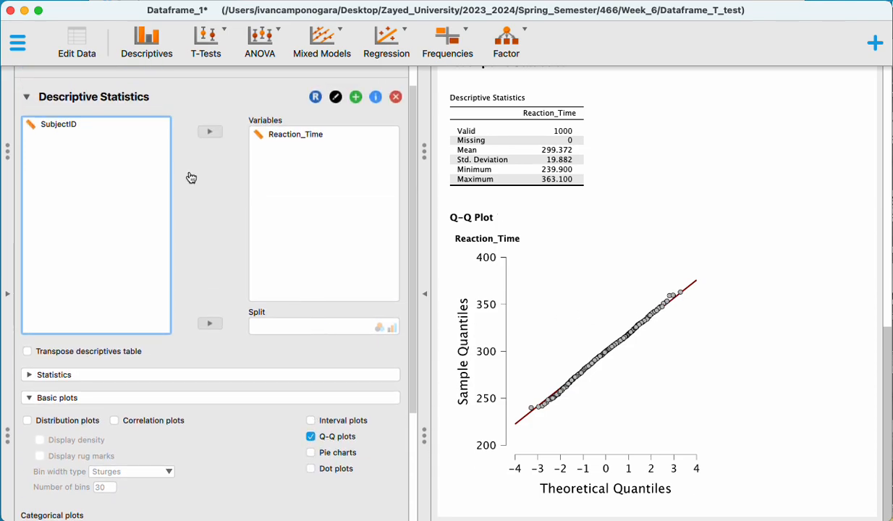
{"action": "scroll", "coordinate": [191, 178], "scroll_direction": "up", "scroll_amount": 1}
{"action": "left_click", "coordinate": [36, 83]}
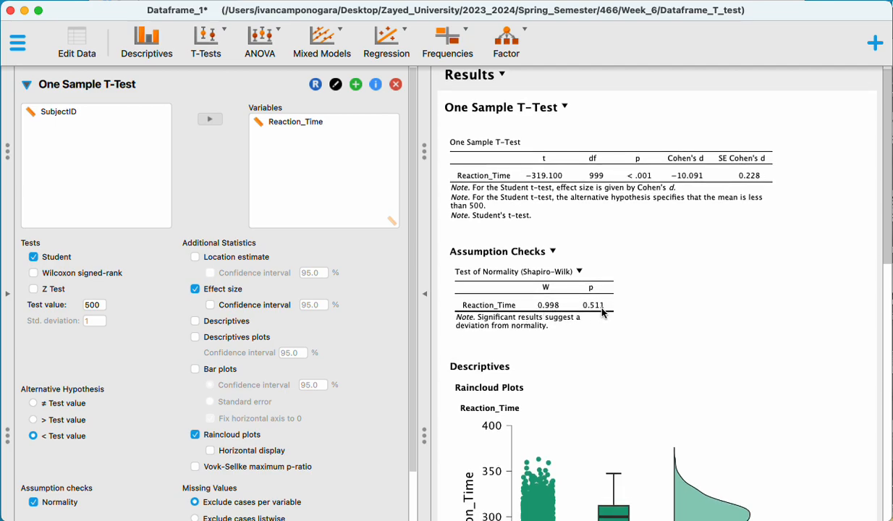
{"action": "scroll", "coordinate": [601, 314], "scroll_direction": "down", "scroll_amount": 10}
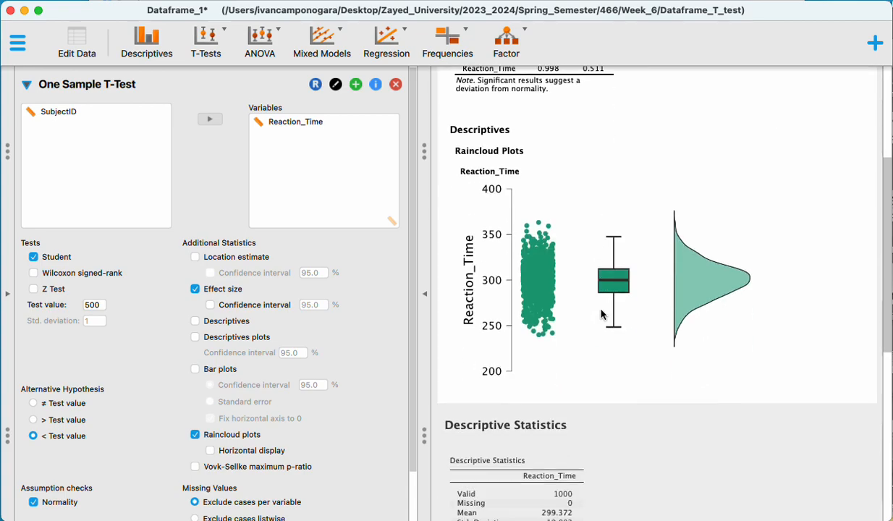